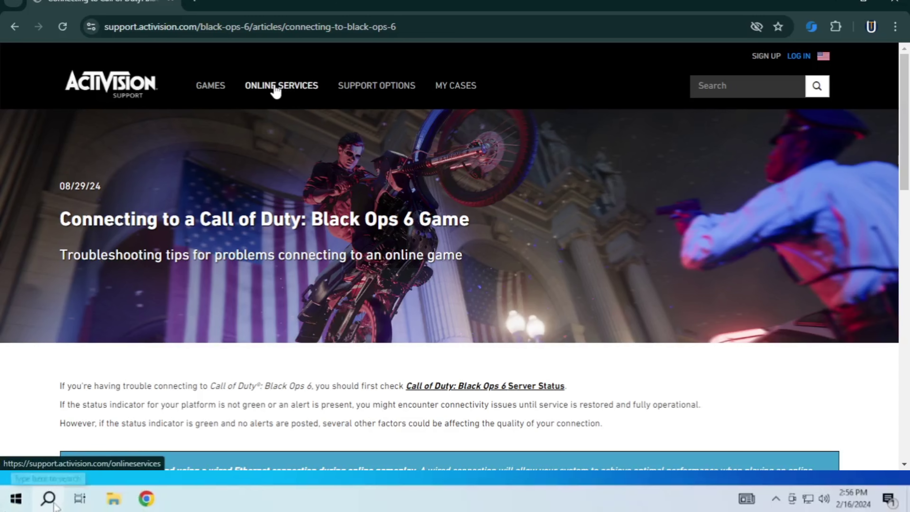
Check the Online Services page and confirm Black Ops 6 servers are online on all platforms
left_click(276, 88)
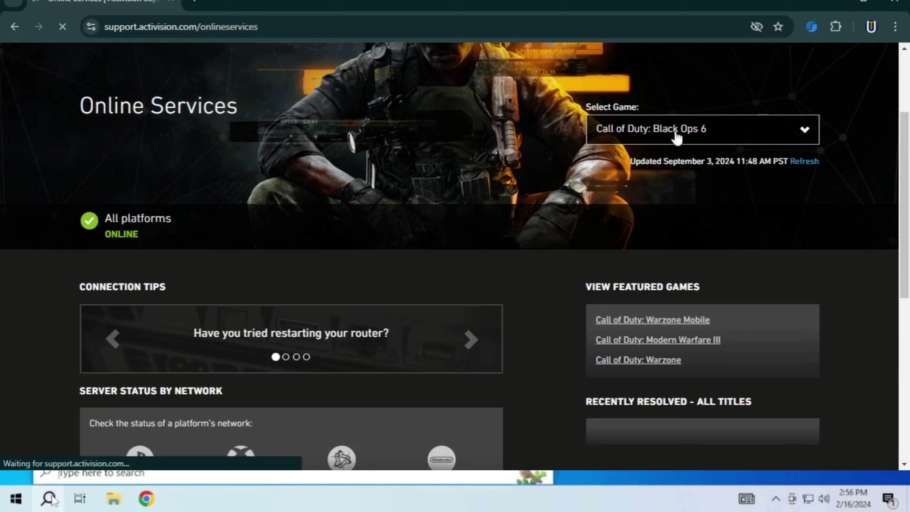
left_click(805, 133)
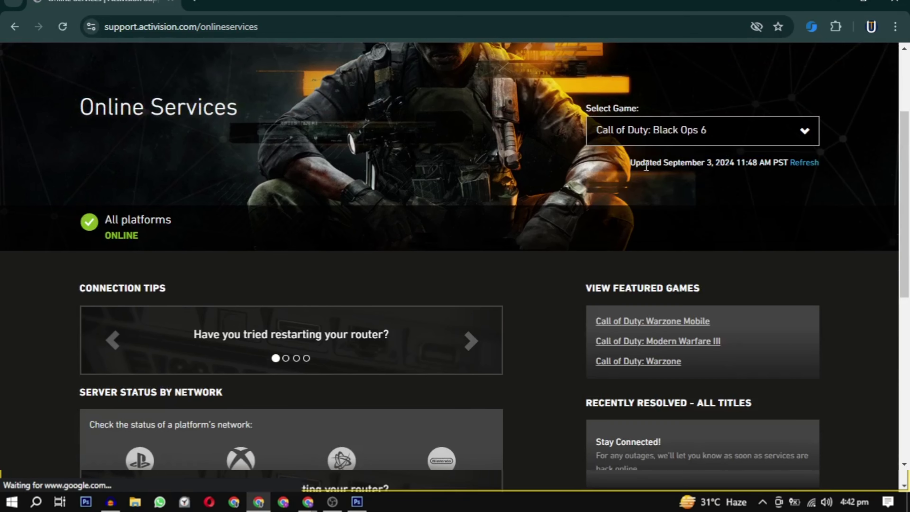
scroll(259, 228, "down", 5)
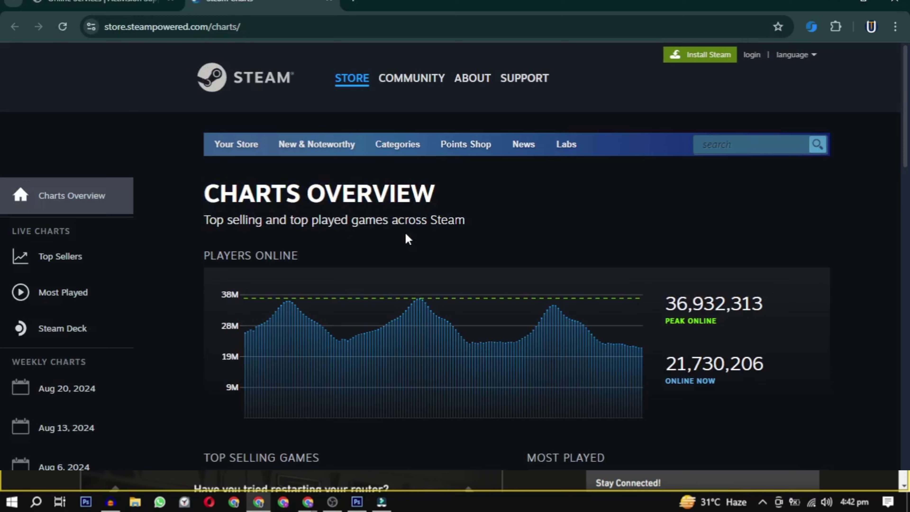
scroll(352, 274, "down", 3)
scroll(352, 274, "up", 3)
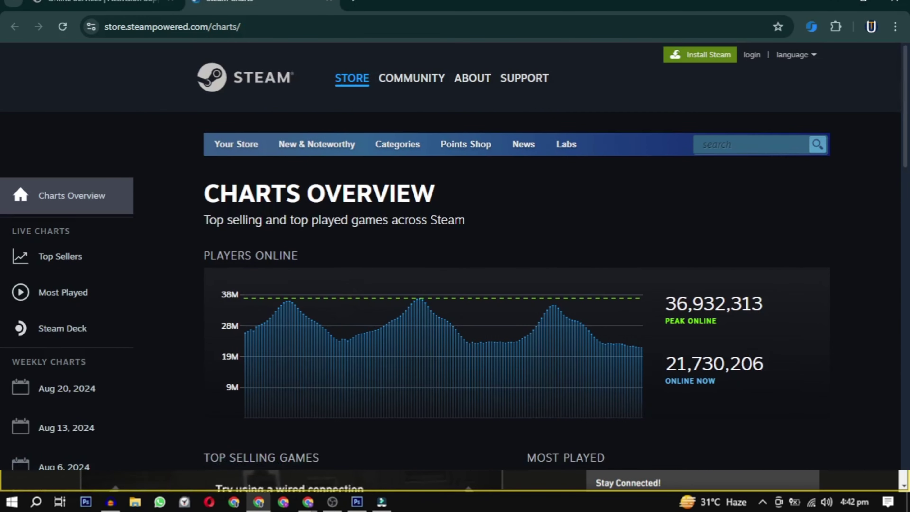
left_click(329, 2)
scroll(41, 265, "up", 10)
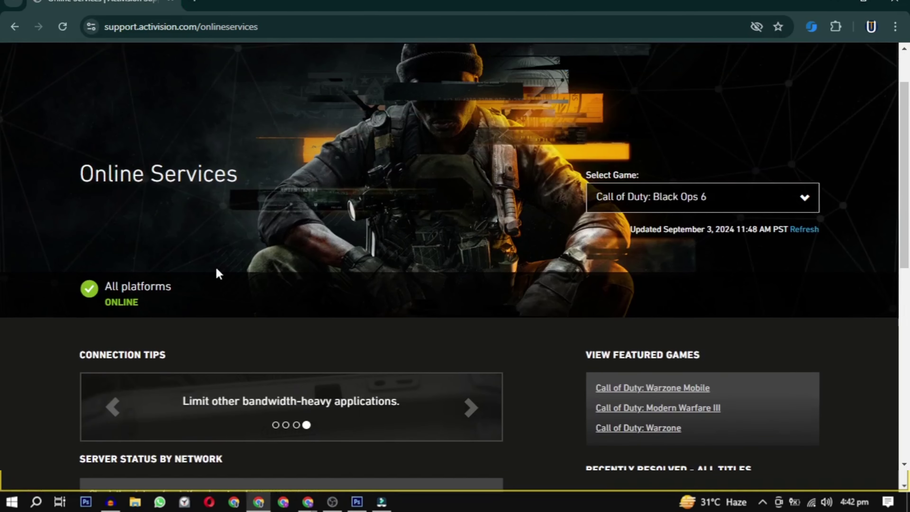
left_click_drag(114, 286, 176, 301)
scroll(177, 301, "up", 2)
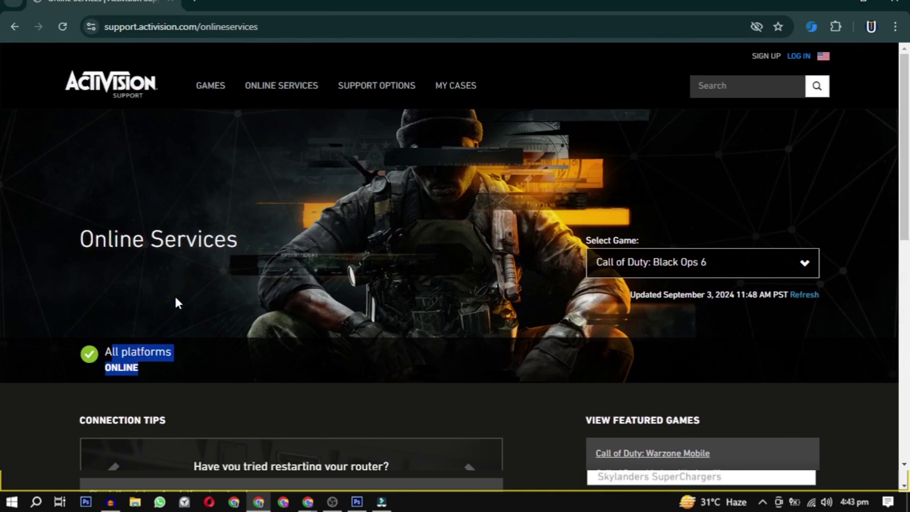
Go to Support Options and find the Black Ops 6 system requirements on Steam
left_click(367, 87)
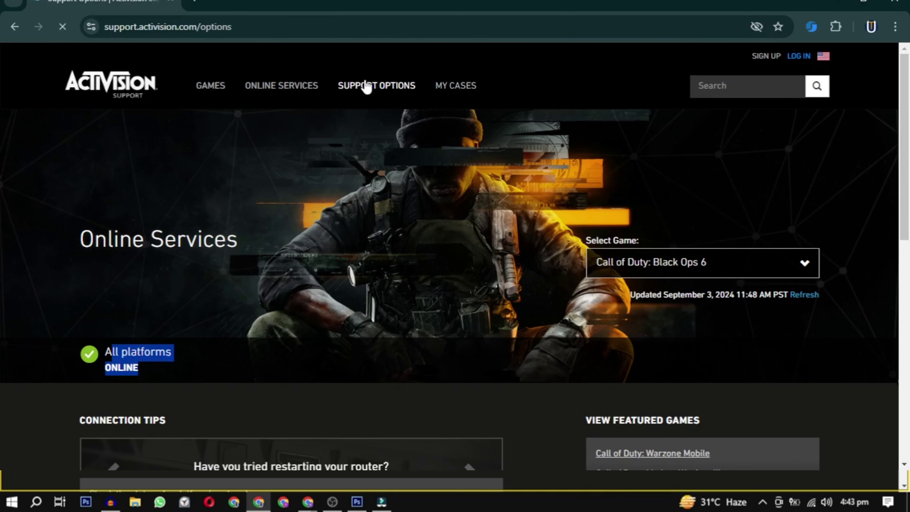
scroll(106, 187, "down", 5)
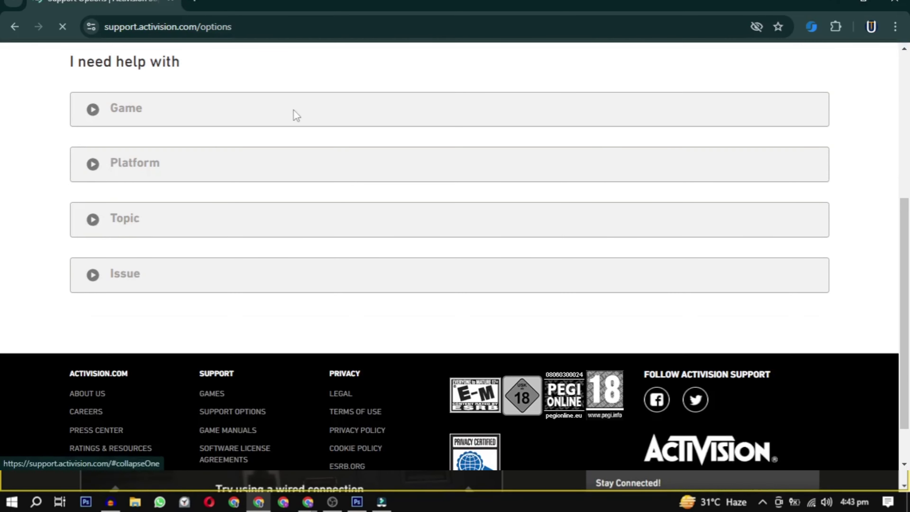
scroll(77, 165, "down", 4)
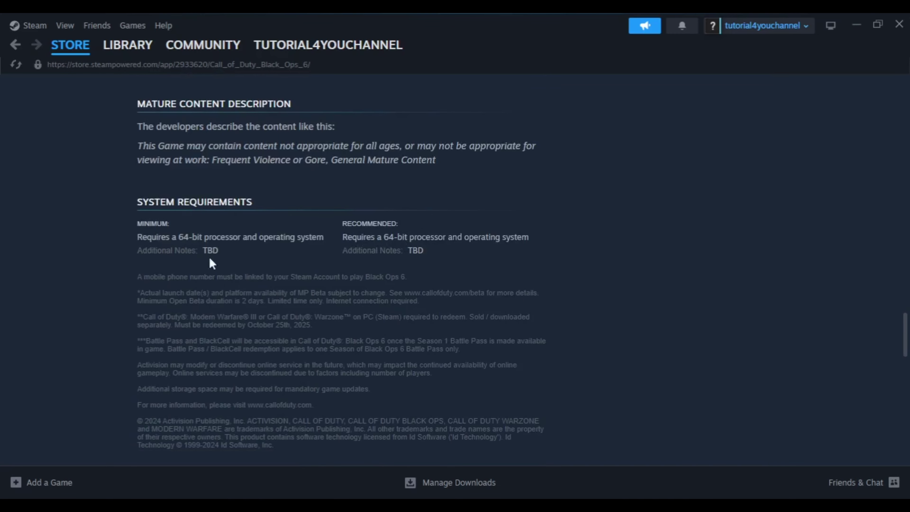
left_click_drag(223, 214, 515, 261)
left_click(258, 255)
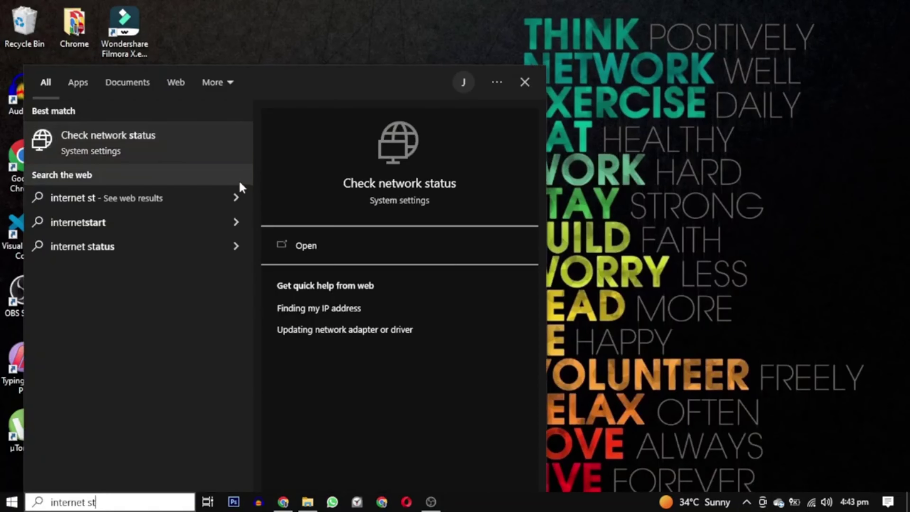
Open network status and rerun the Fast.com speed test that measured 12 Mbps
left_click(317, 254)
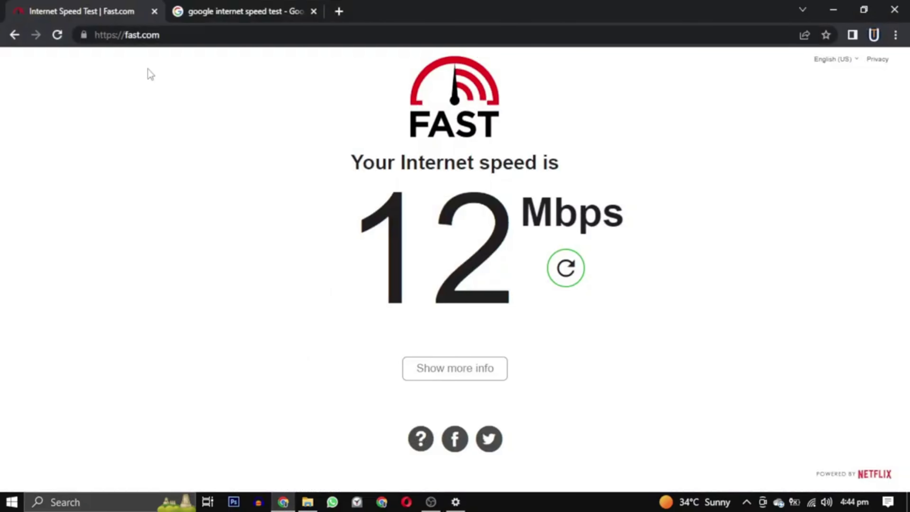
left_click(565, 268)
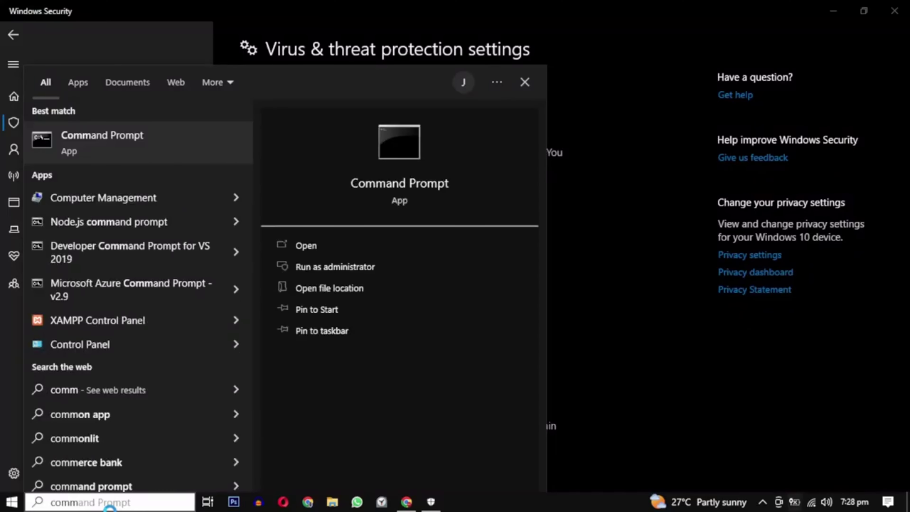
In an administrator Command Prompt, run ipconfig /flushdns and ipconfig /release
left_click(384, 270)
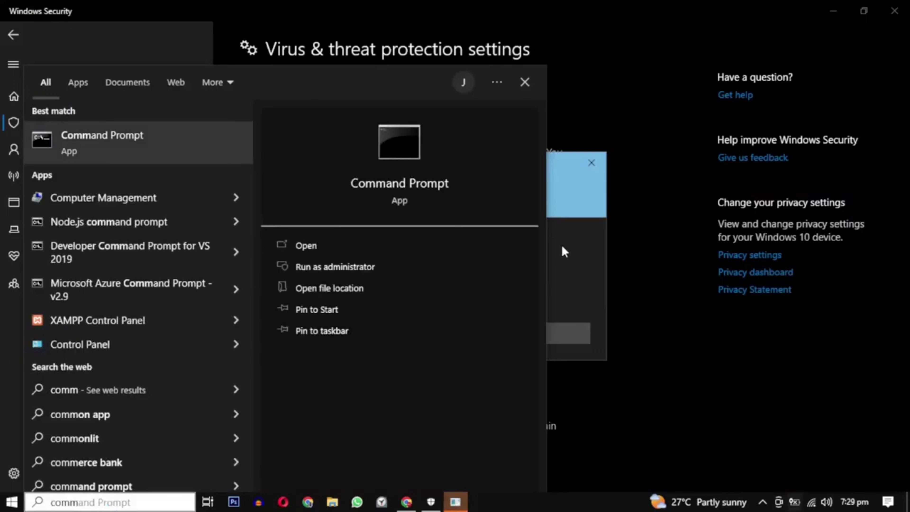
left_click(407, 337)
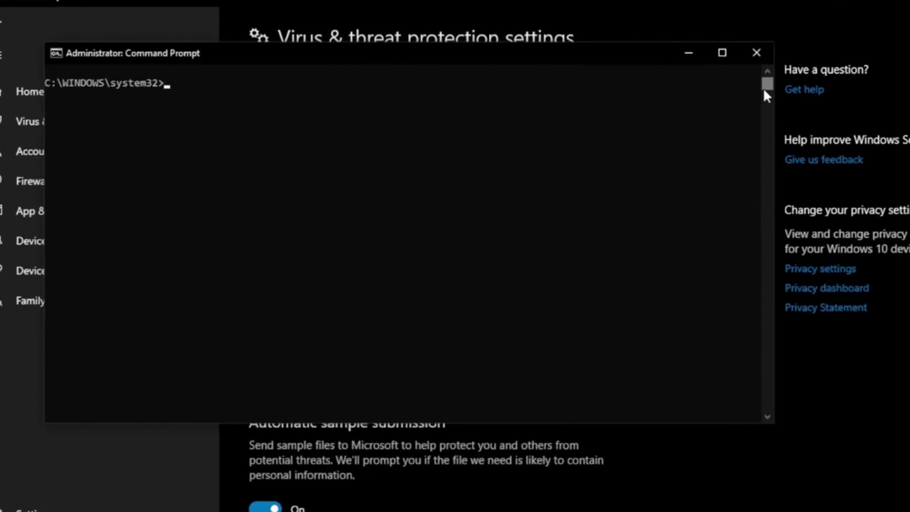
type("ipconfig")
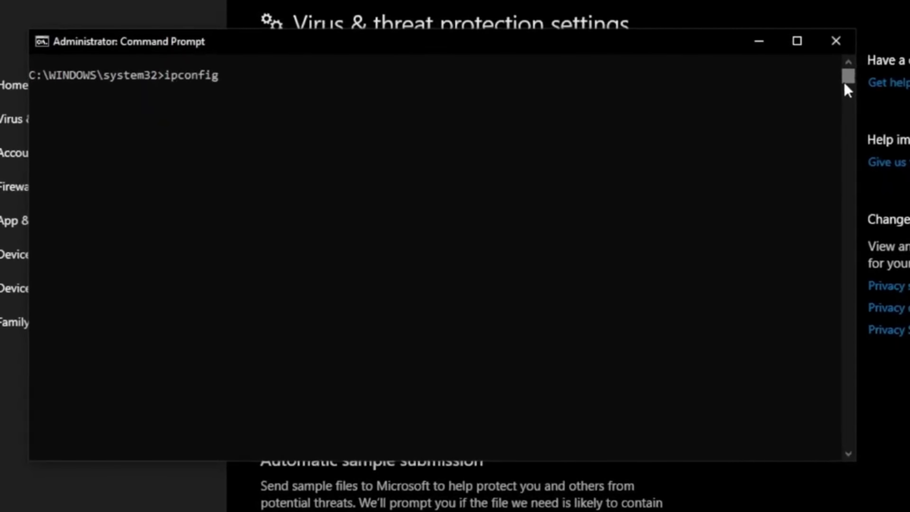
type(" /flushdns")
key("Return")
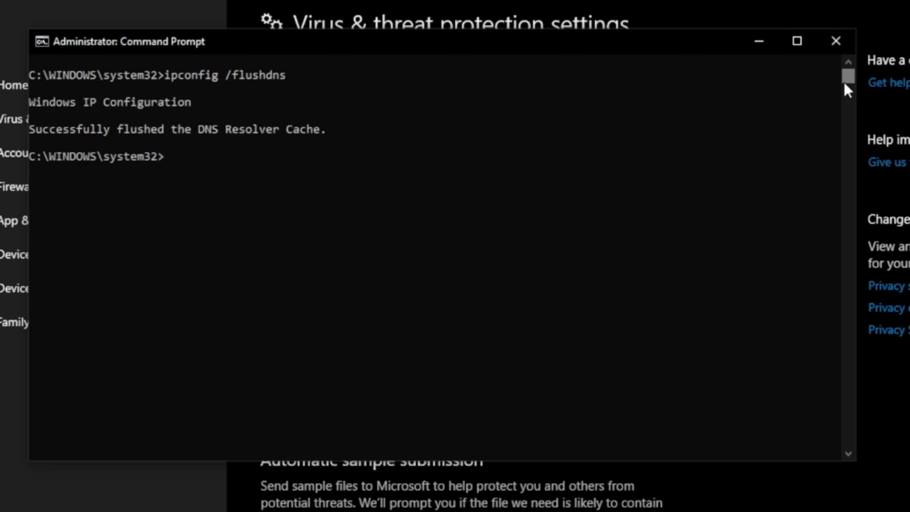
type("ipconfig")
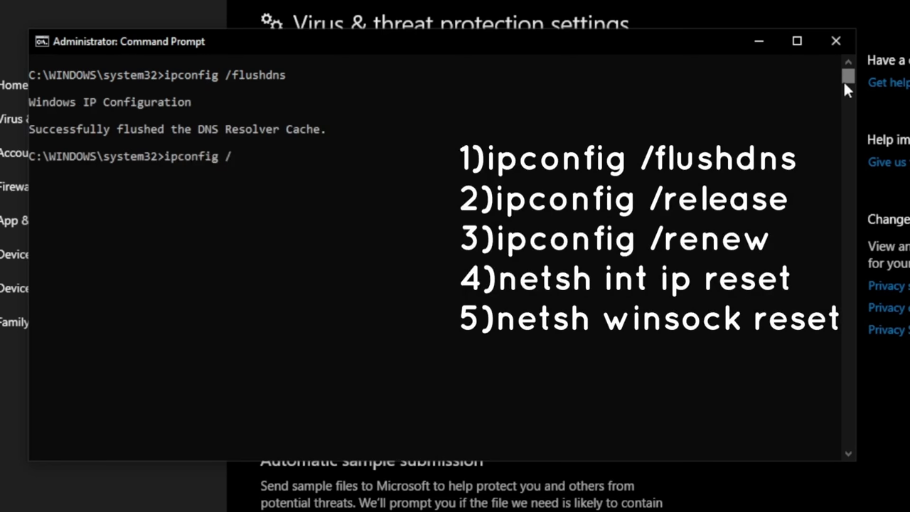
type(" /release")
key("Return")
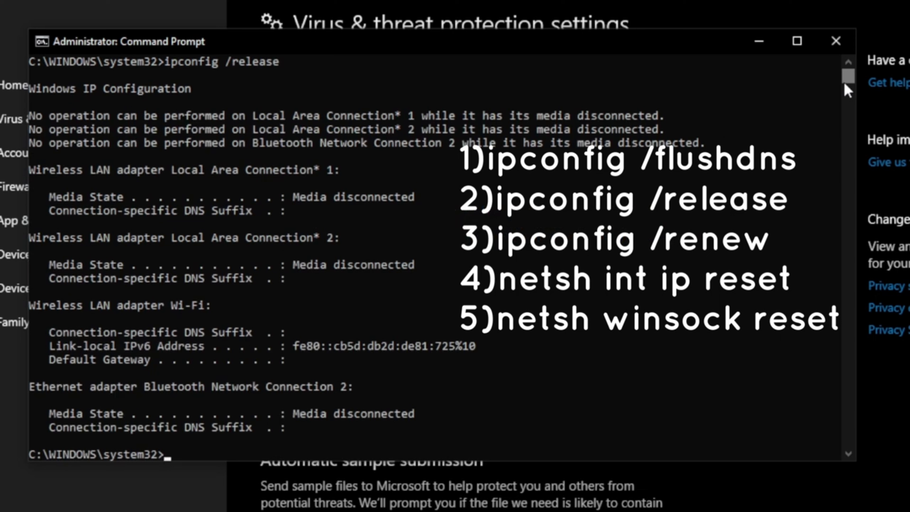
Run ipconfig /renew, netsh int ip reset and netsh winsock reset
type("ipconfig /renew")
key("Return")
type("netsh int ip")
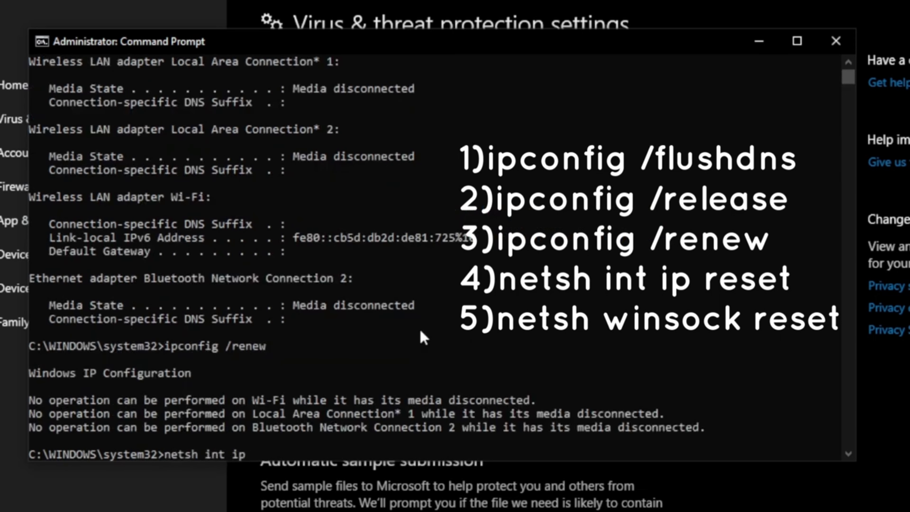
type(" reset")
key("Return")
type("netsh winsock")
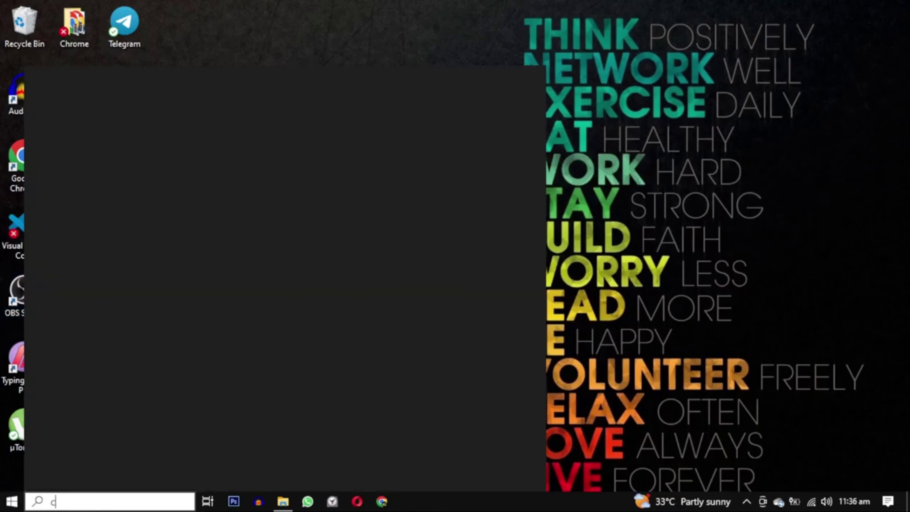
In Category view, go through Network and Sharing Center to the Wi-Fi properties and select Internet Protocol Version 4
type("ntrol p")
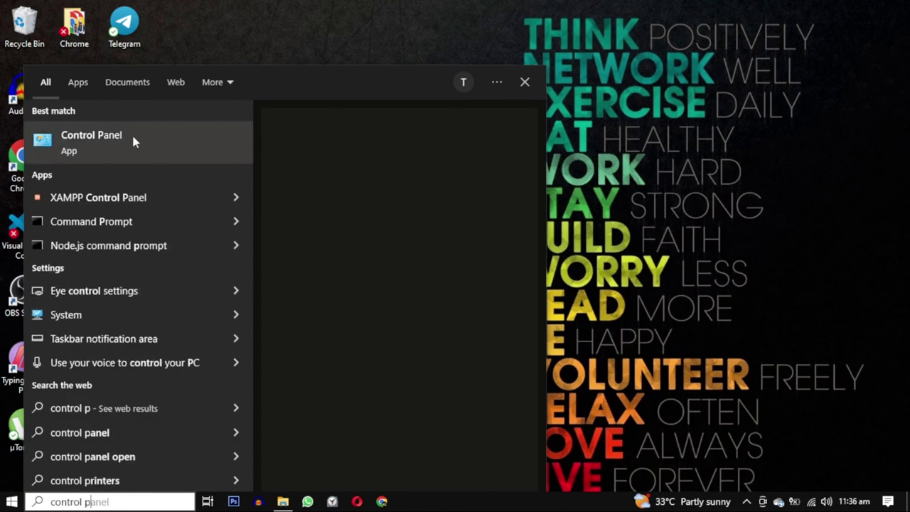
left_click(314, 250)
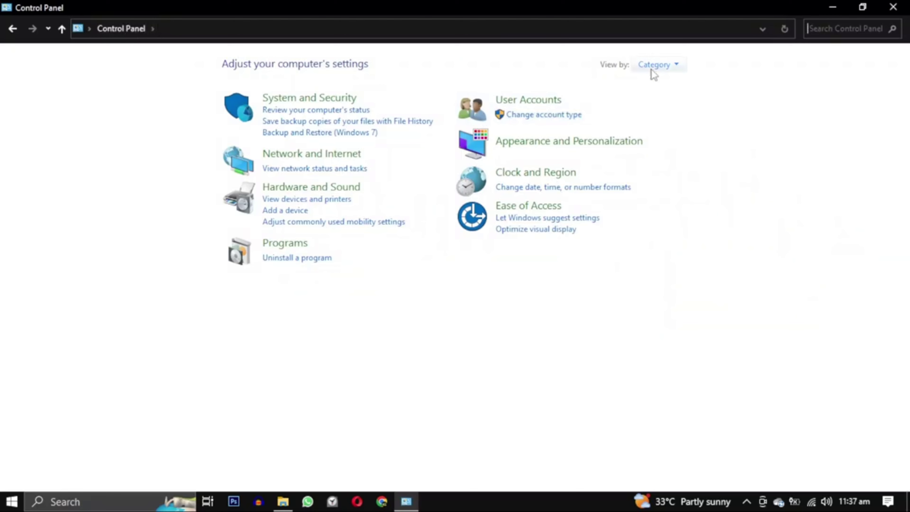
left_click(651, 69)
left_click(673, 88)
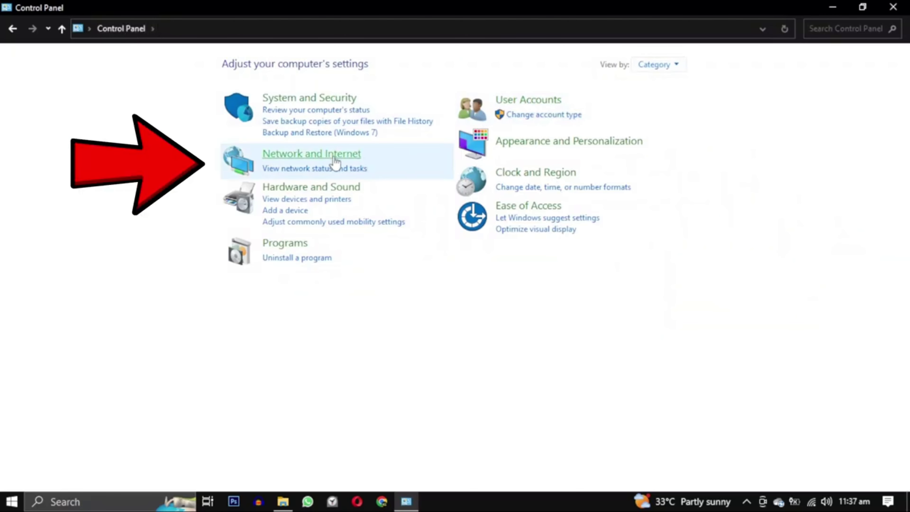
left_click(345, 158)
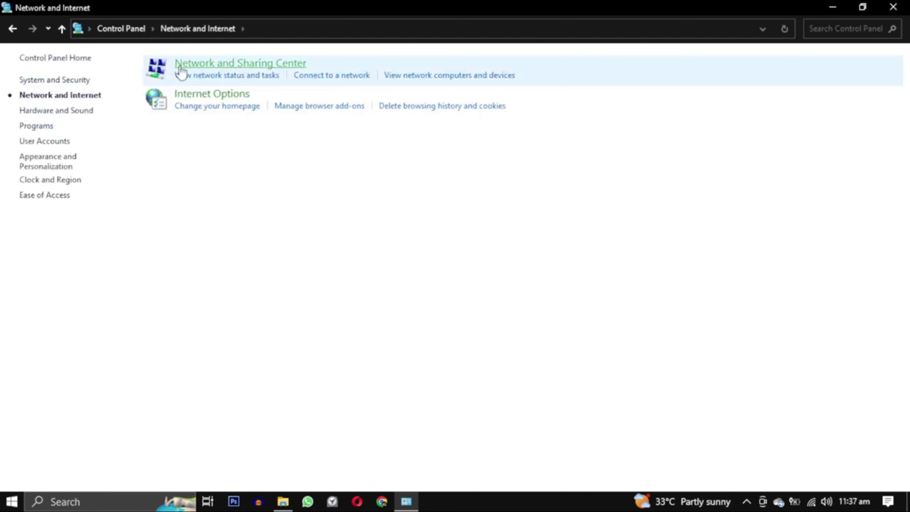
left_click(301, 67)
left_click(469, 114)
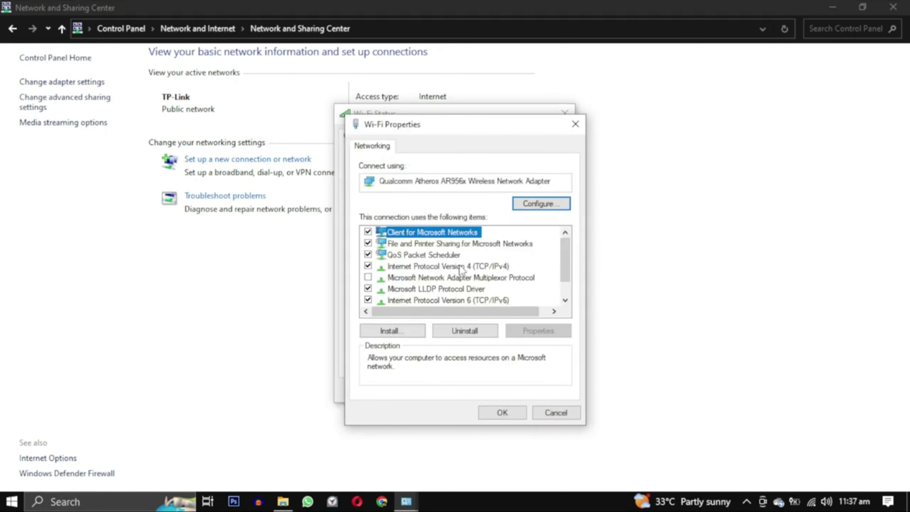
left_click(459, 269)
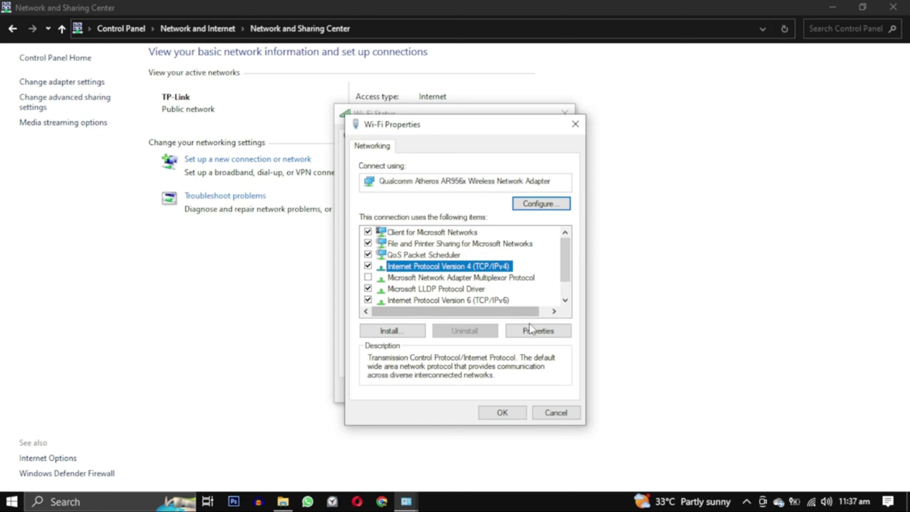
In IPv4 properties, switch to manual DNS and enter 1.1.1.1 as preferred server, replacing 8.8.8.8
left_click(530, 324)
left_click(482, 361)
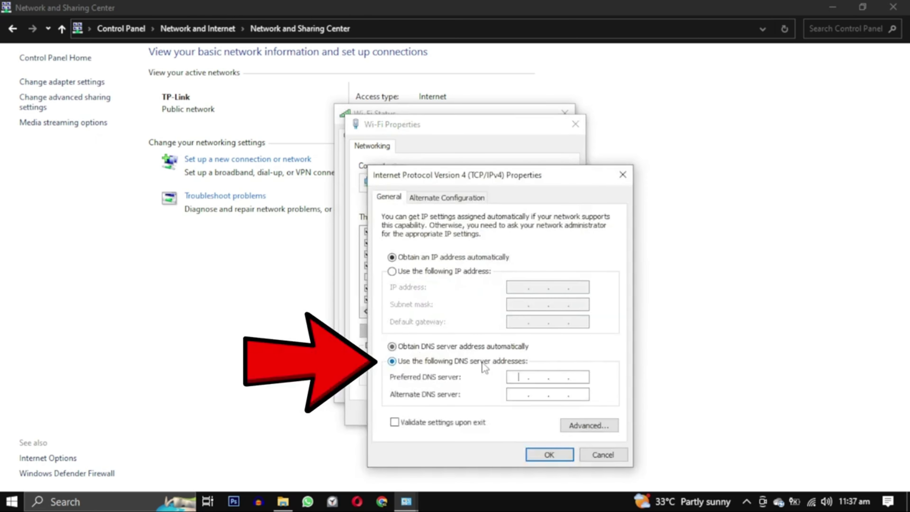
type("8.")
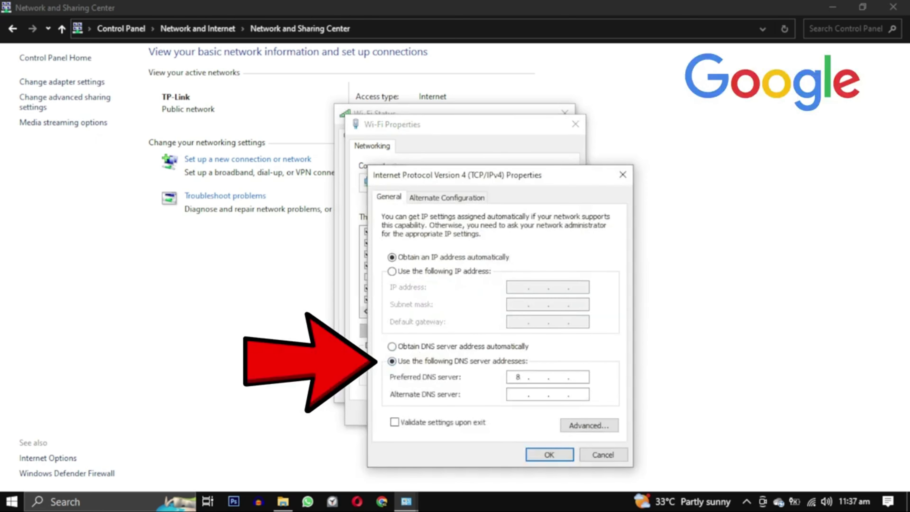
type("8.8.8")
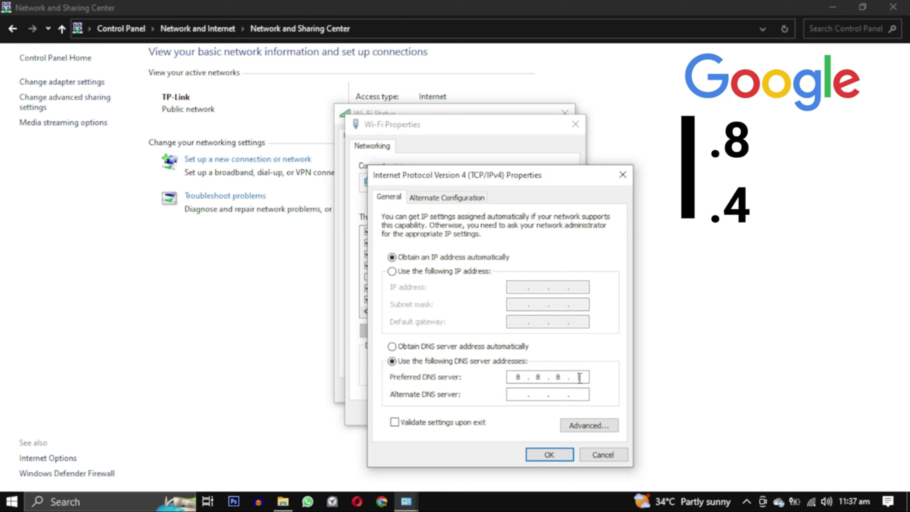
key("Tab")
type("8.8")
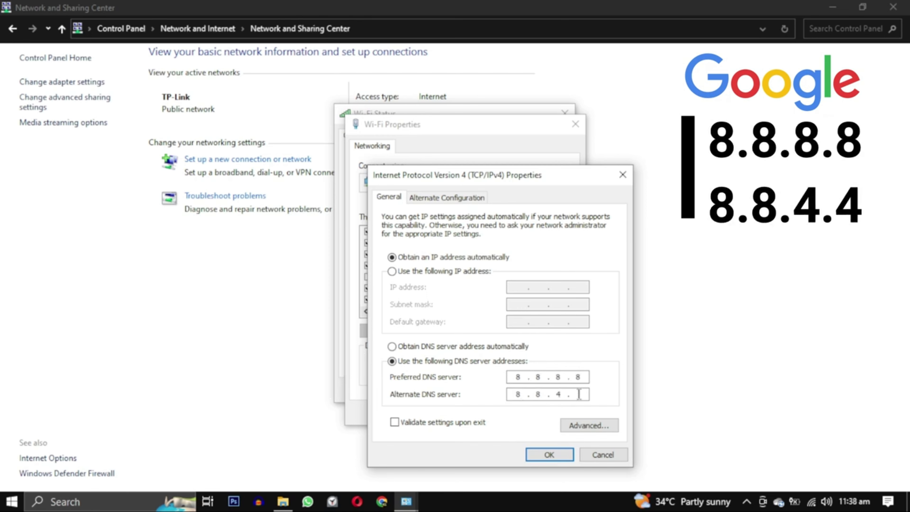
left_click(391, 347)
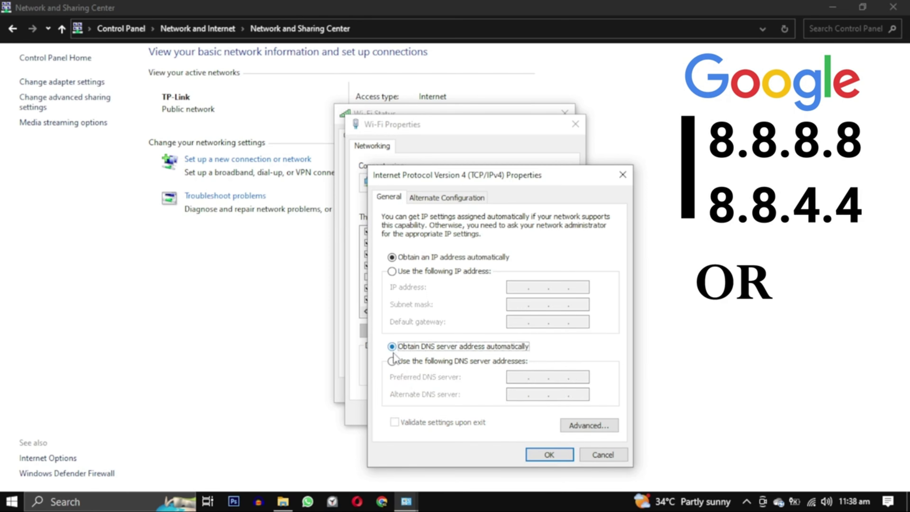
left_click(391, 361)
type("1.1.1.1")
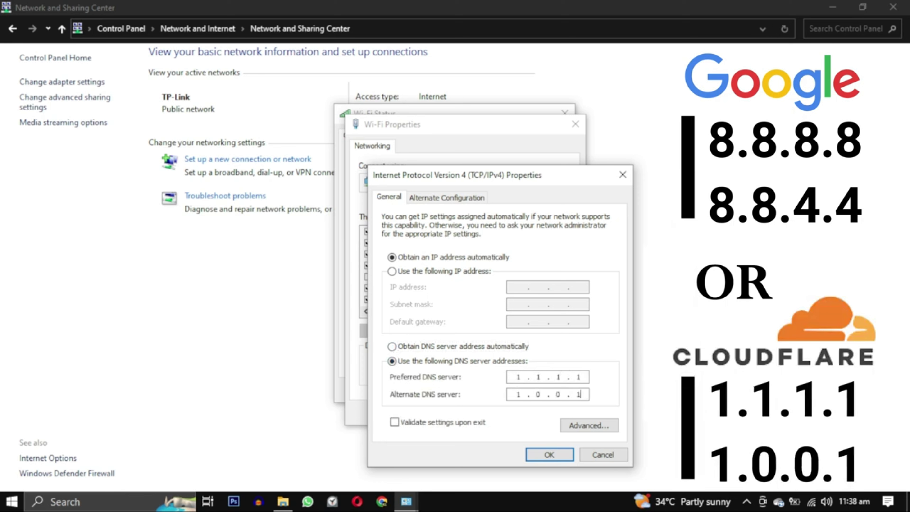
Save the 1.1.1.1 / 1.0.0.1 DNS settings and close the Wi-Fi Properties and Status windows
left_click(539, 459)
left_click(507, 415)
left_click(545, 388)
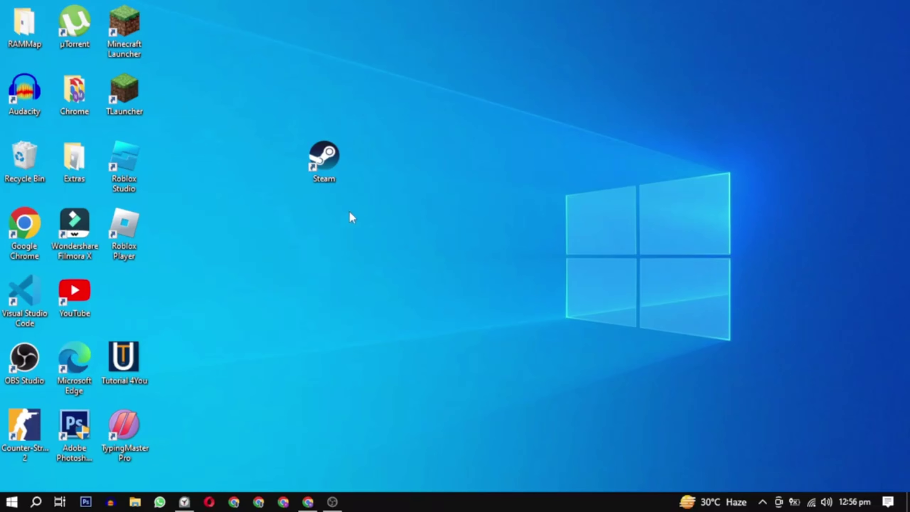
Enable 'Run this program as an administrator' in the Steam shortcut's Compatibility properties and apply it
left_click(316, 169)
right_click(316, 167)
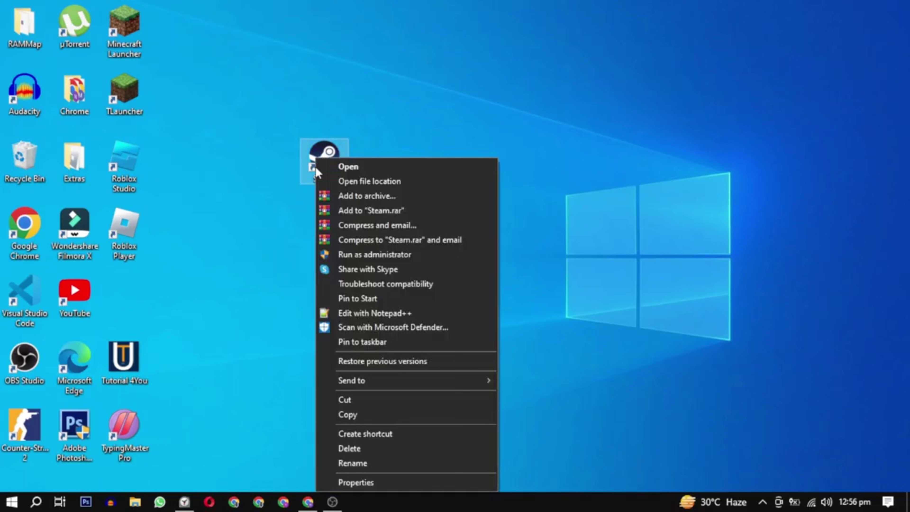
mouse_move(379, 387)
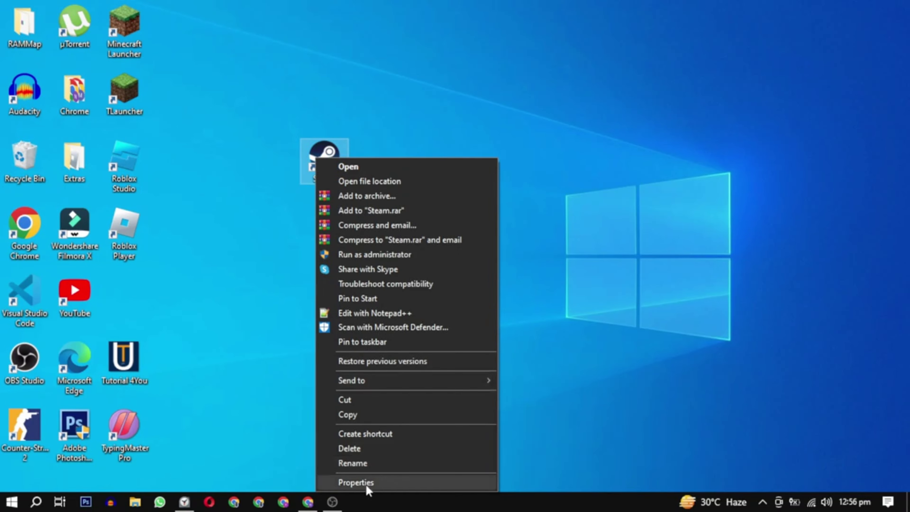
left_click(398, 485)
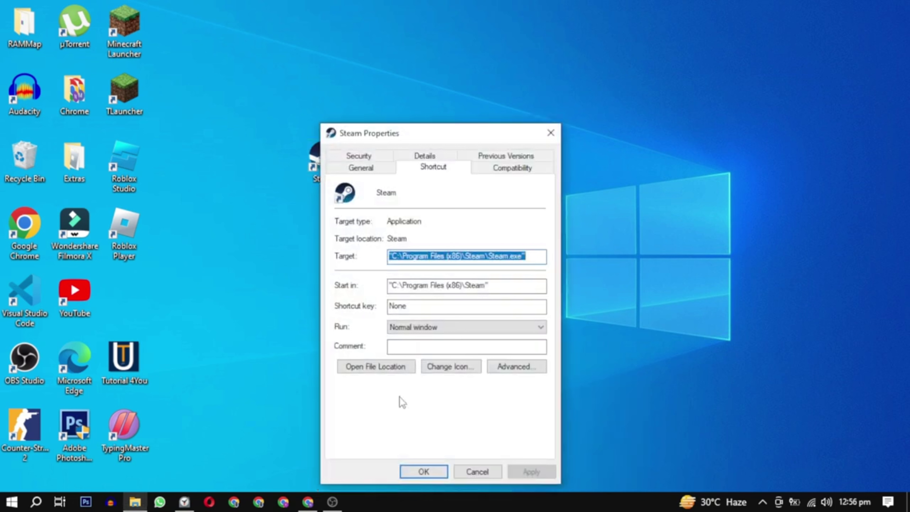
left_click(508, 171)
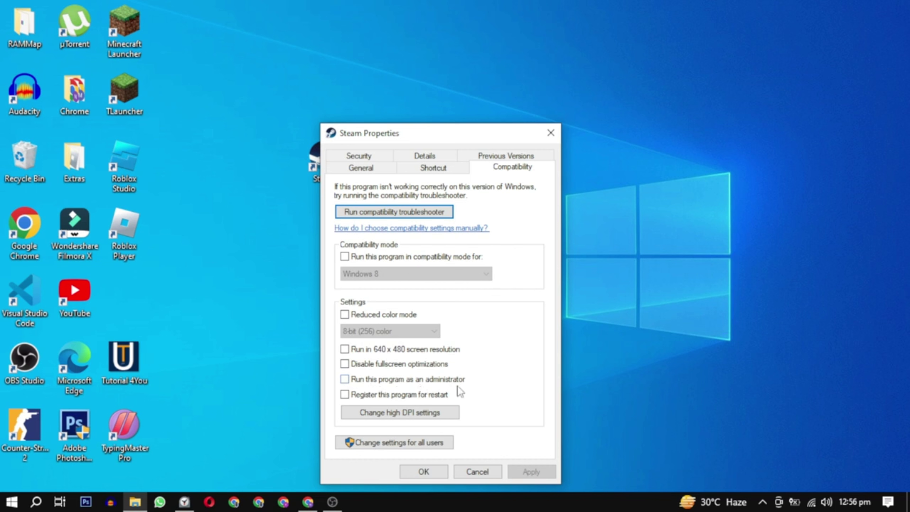
left_click(346, 380)
left_click(523, 473)
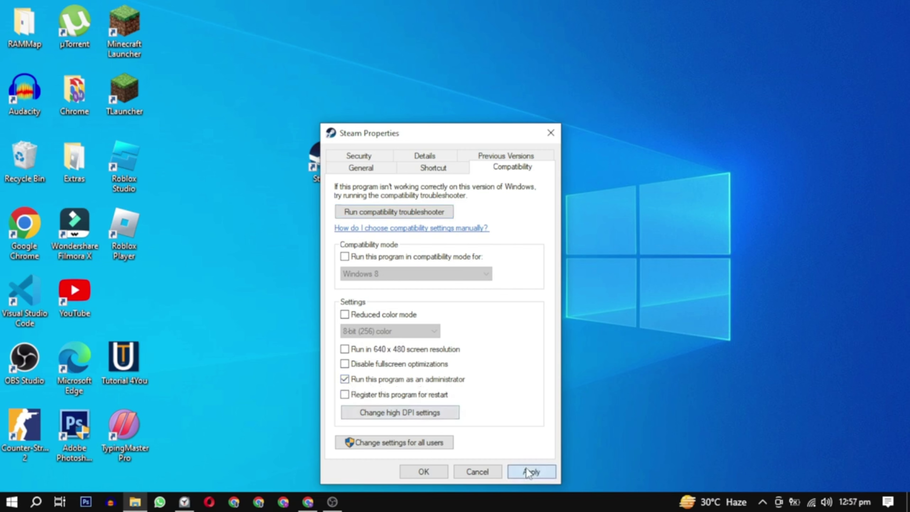
left_click(432, 474)
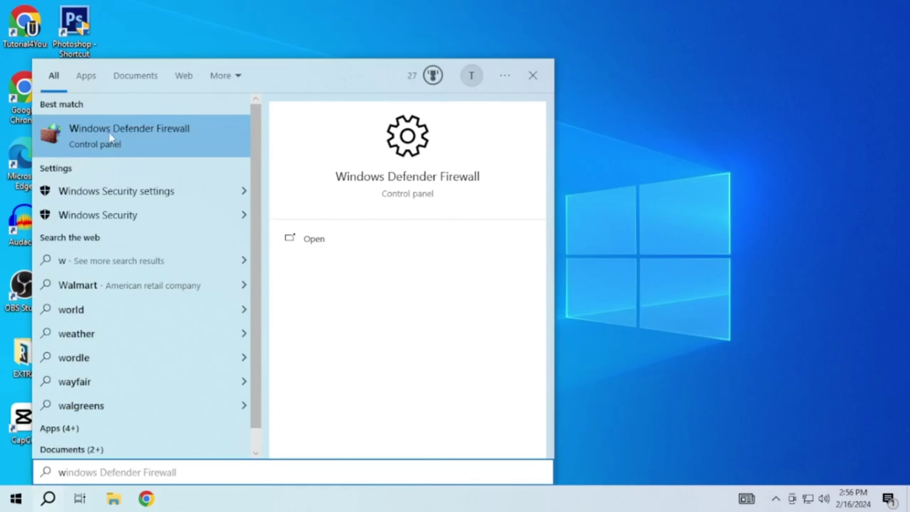
Open Windows Defender Firewall's advanced settings and show the Inbound Rules list
left_click(310, 239)
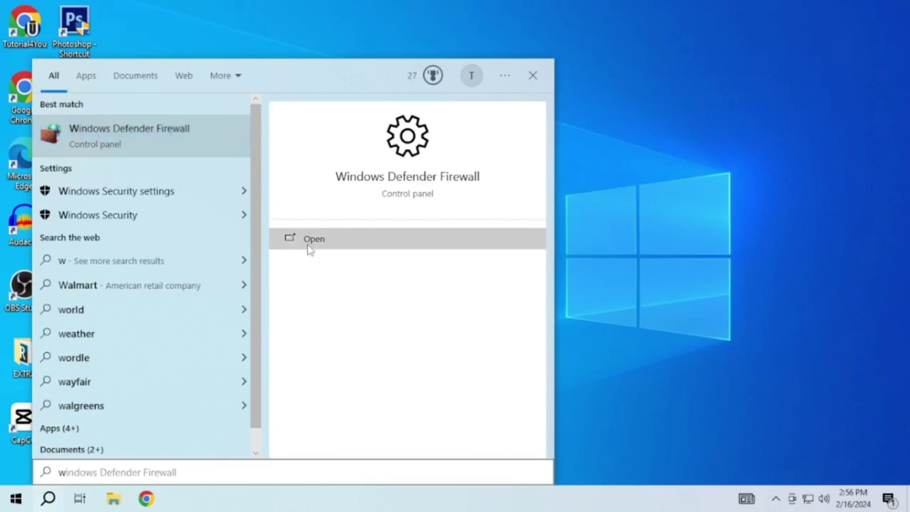
left_click(158, 224)
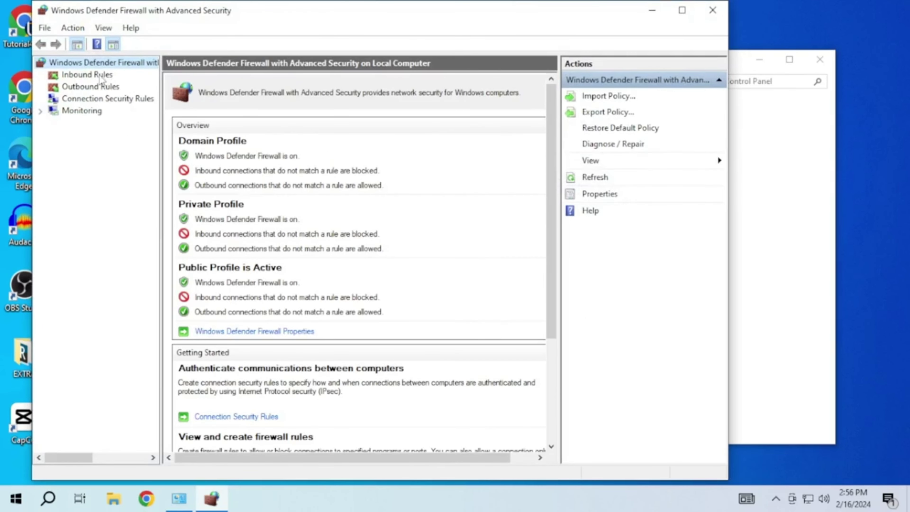
left_click(100, 76)
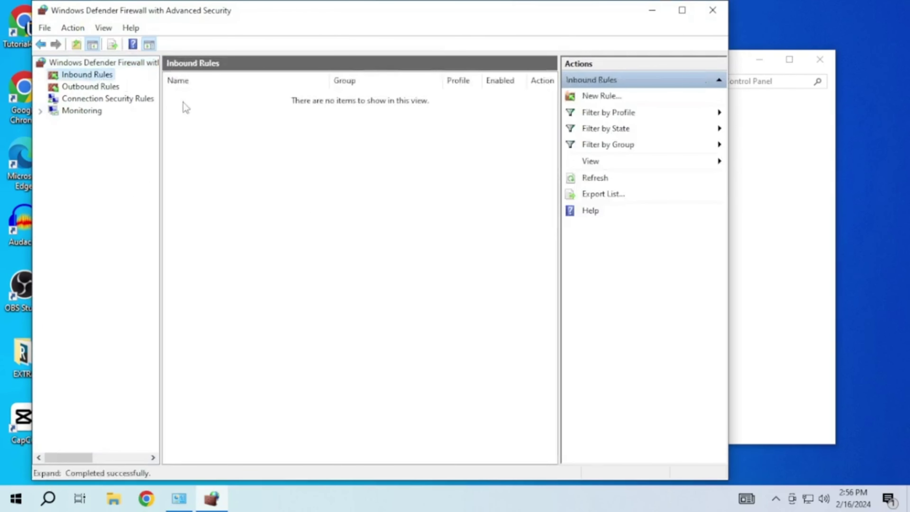
left_click(601, 96)
left_click(248, 252)
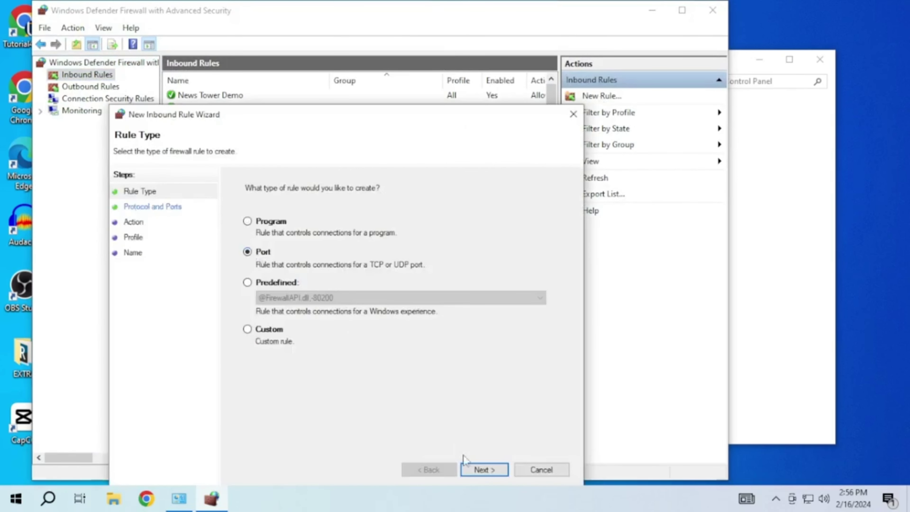
left_click(484, 470)
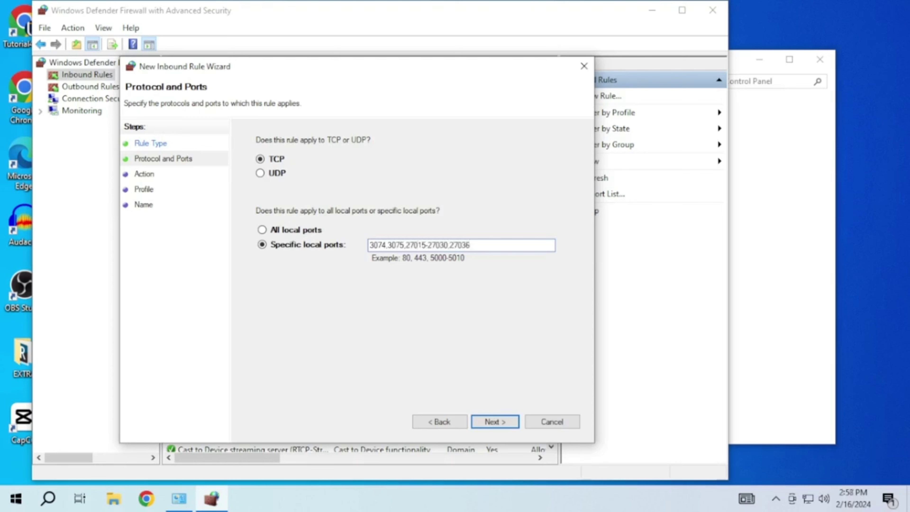
left_click(492, 425)
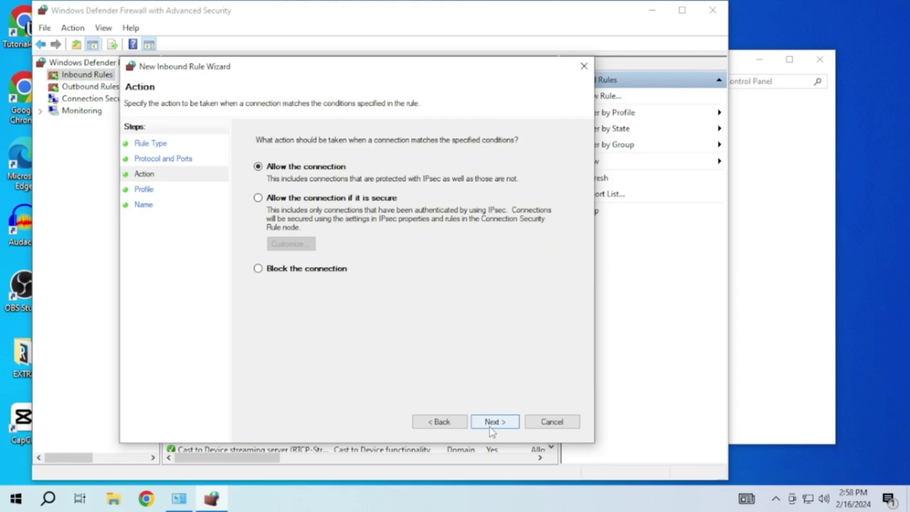
left_click(490, 426)
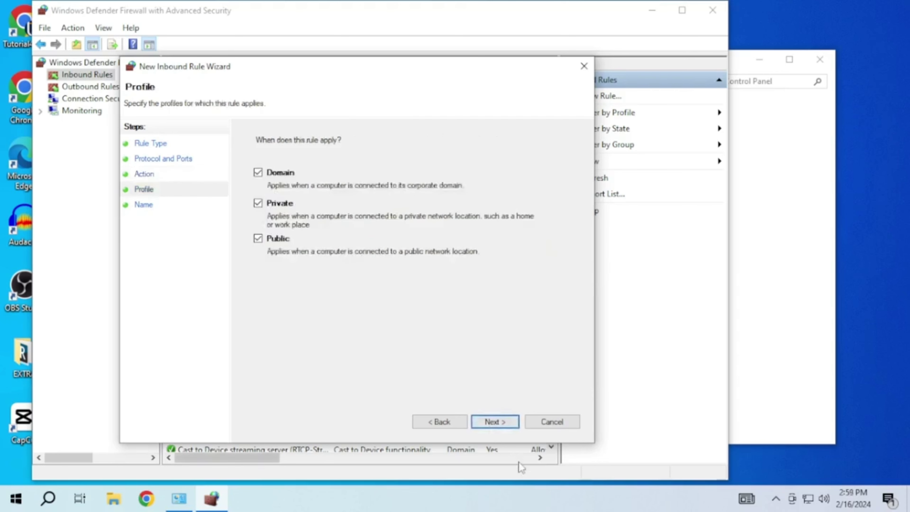
left_click(504, 423)
type("MW3 tcp port")
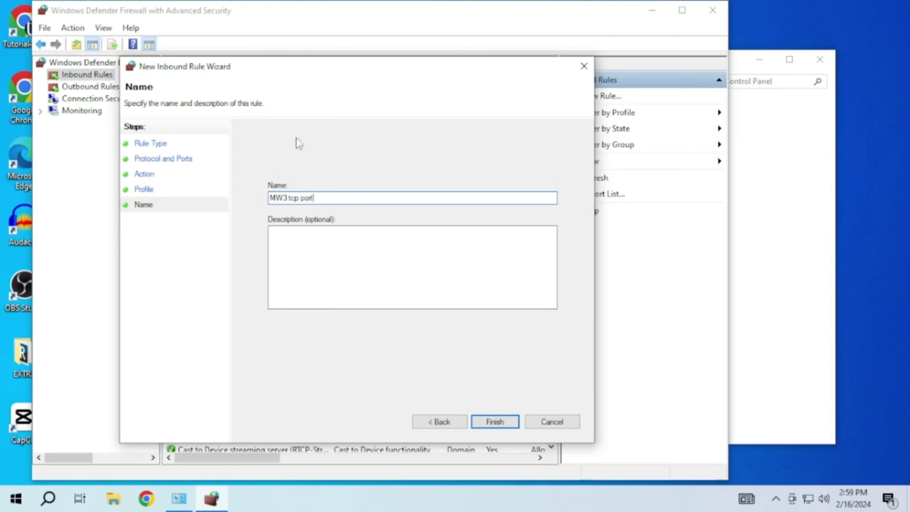
left_click(494, 422)
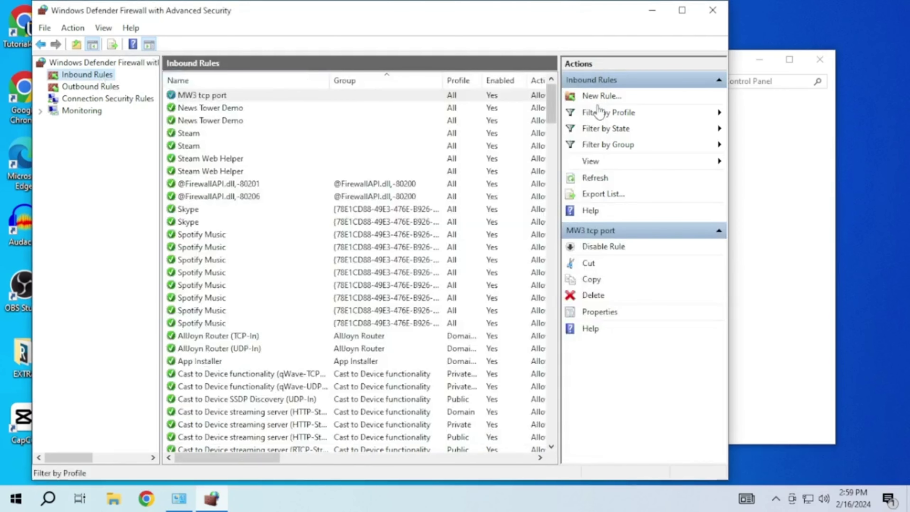
left_click(602, 96)
left_click(161, 165)
left_click(398, 383)
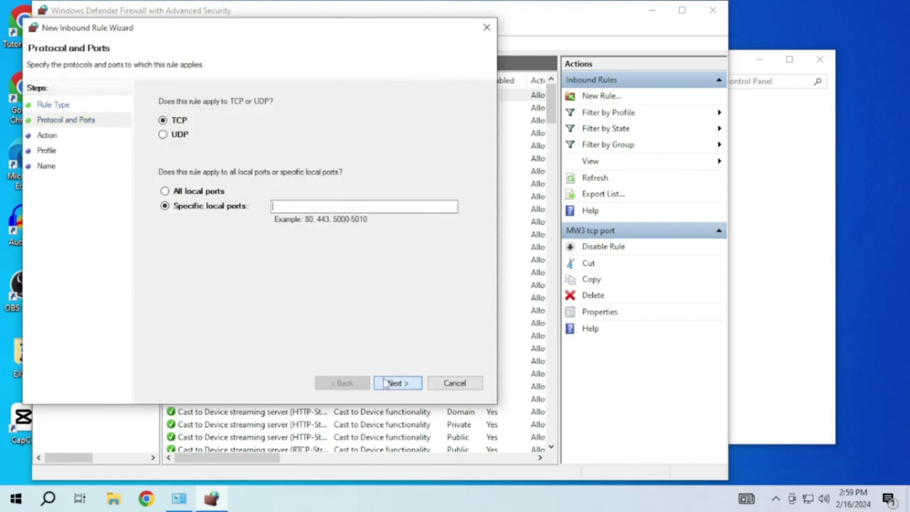
left_click(163, 135)
type("3074,4380,27000-27036")
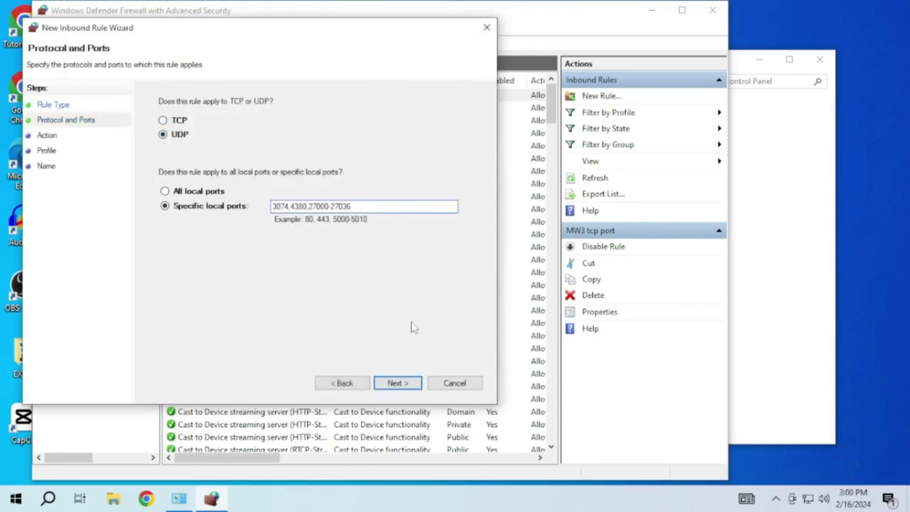
left_click(408, 383)
left_click(404, 384)
left_click(404, 384)
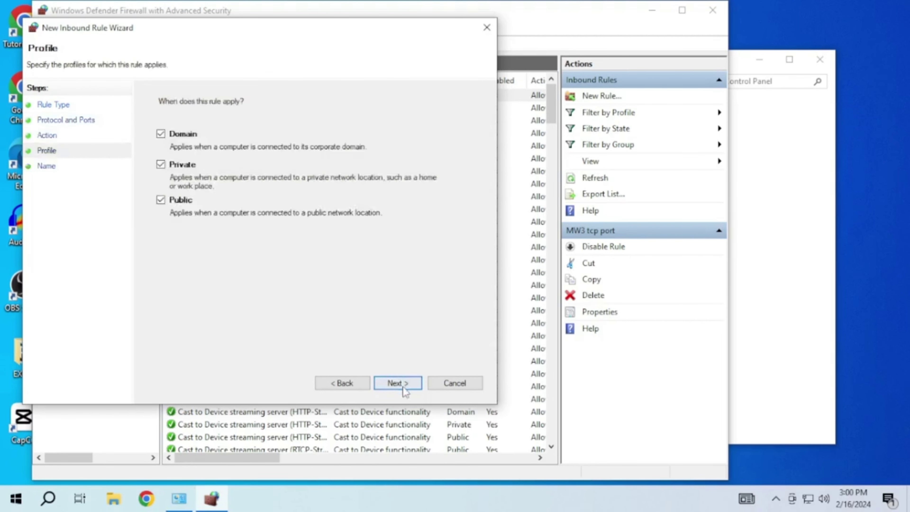
type("MW3 UDP p")
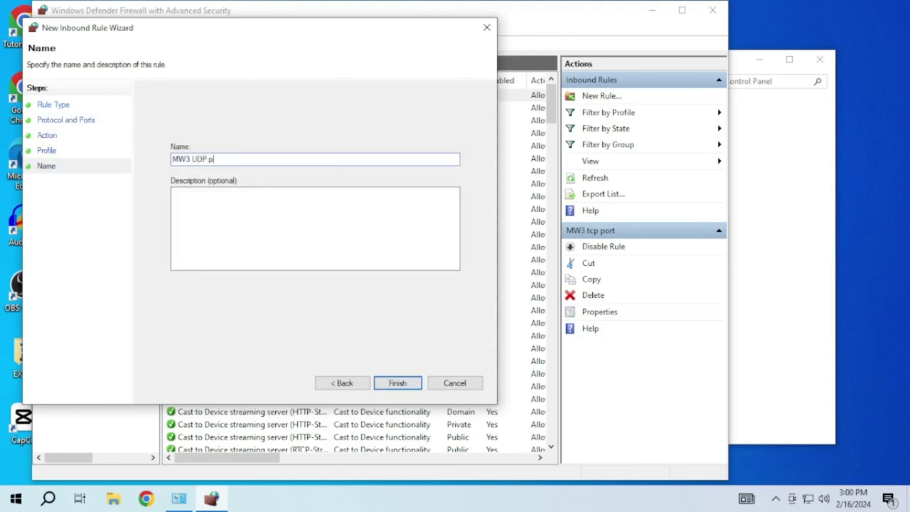
type("ort")
left_click(401, 383)
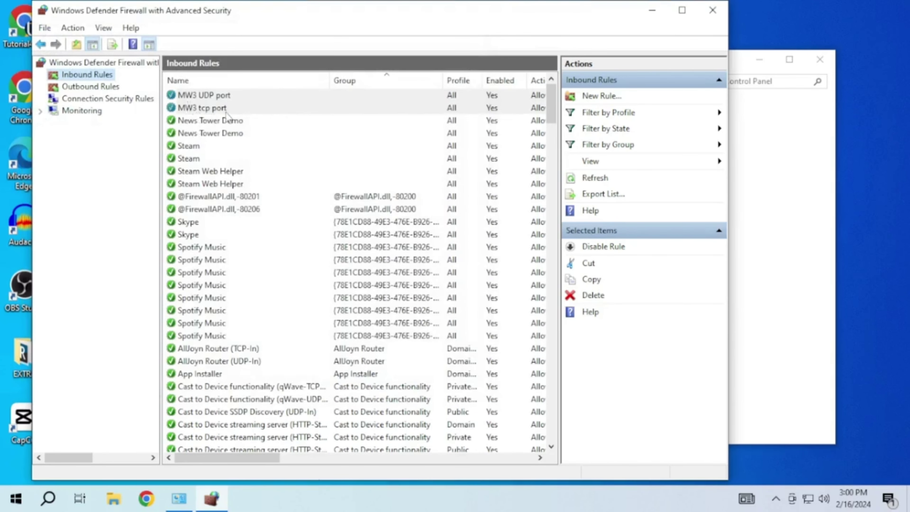
left_click(95, 87)
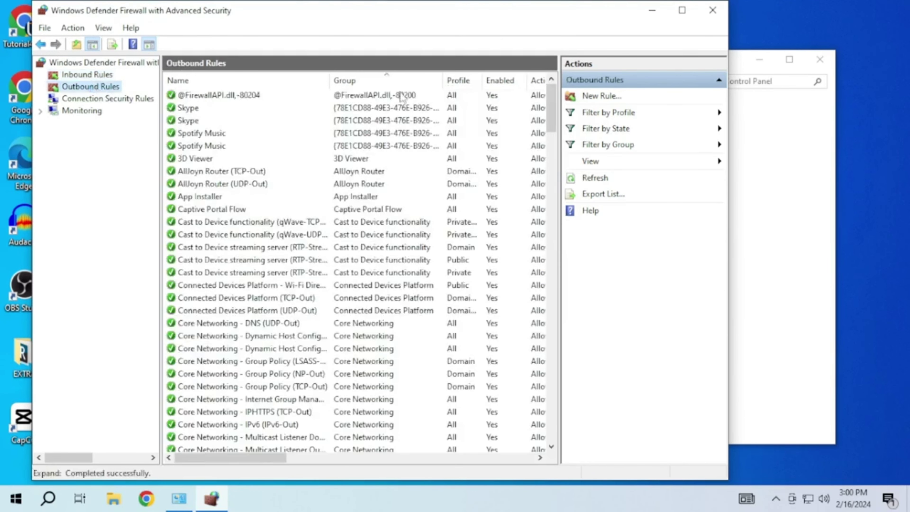
left_click(601, 96)
left_click(179, 181)
left_click(415, 399)
left_click(182, 223)
type("3074,3075,270")
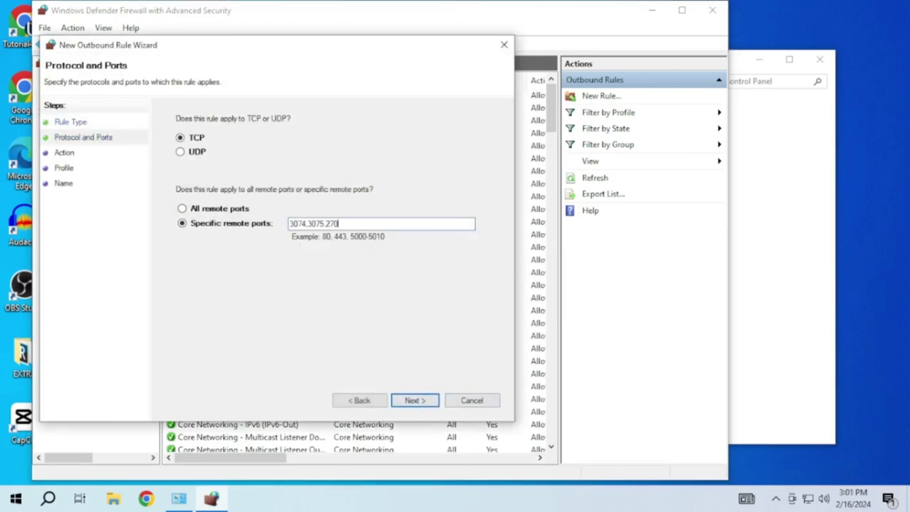
type("15-27030,27036-27037")
left_click(416, 401)
left_click(425, 403)
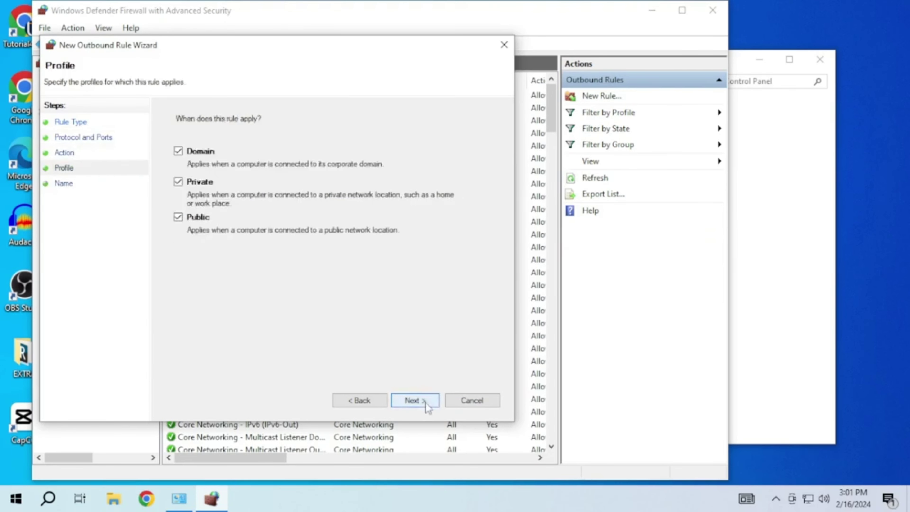
type("outbound mw3 tcp port")
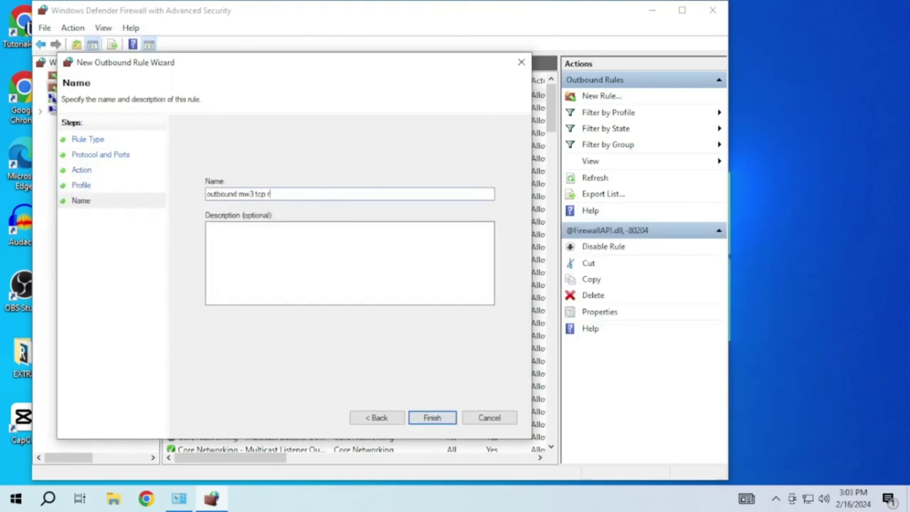
left_click(427, 419)
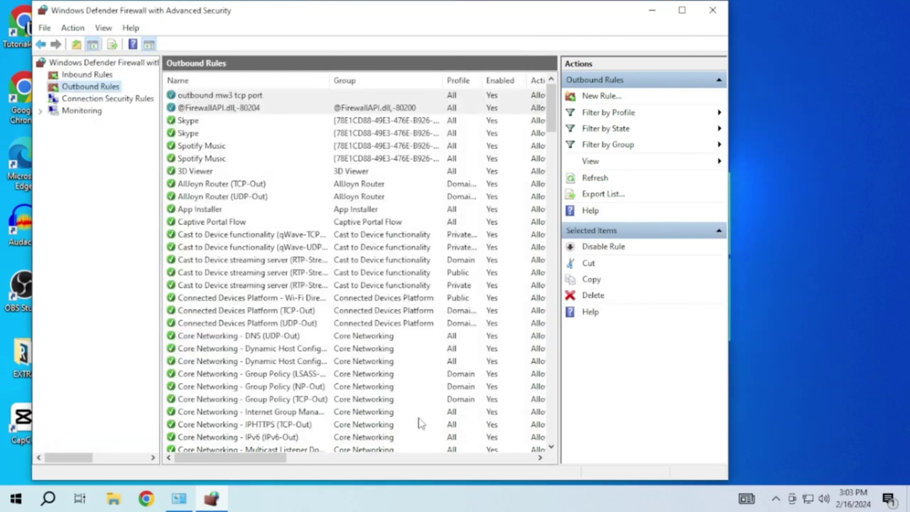
Add outbound UDP rule 'outbound udp mw3 port' with the pasted remote ports, then return to Inbound Rules
left_click(601, 96)
left_click(231, 218)
left_click(450, 435)
left_click(235, 192)
key("ctrl+v")
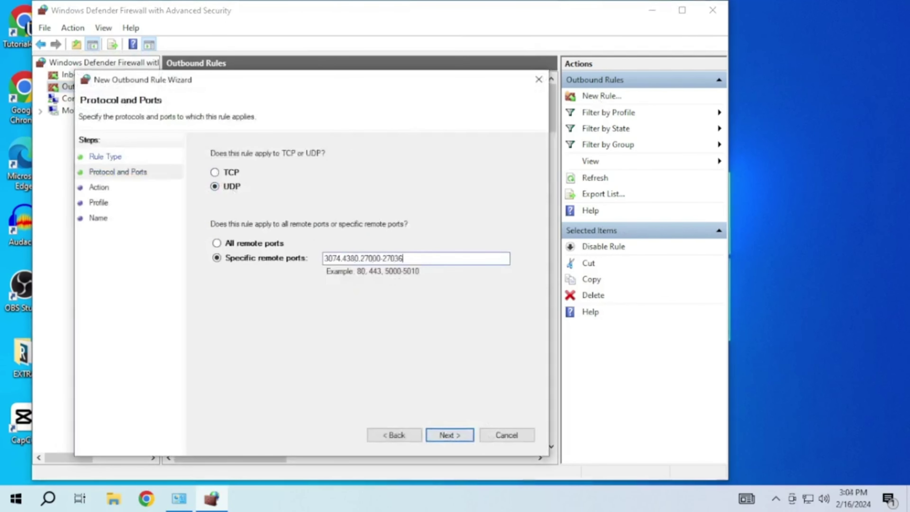
left_click(458, 435)
left_click(215, 180)
left_click(450, 435)
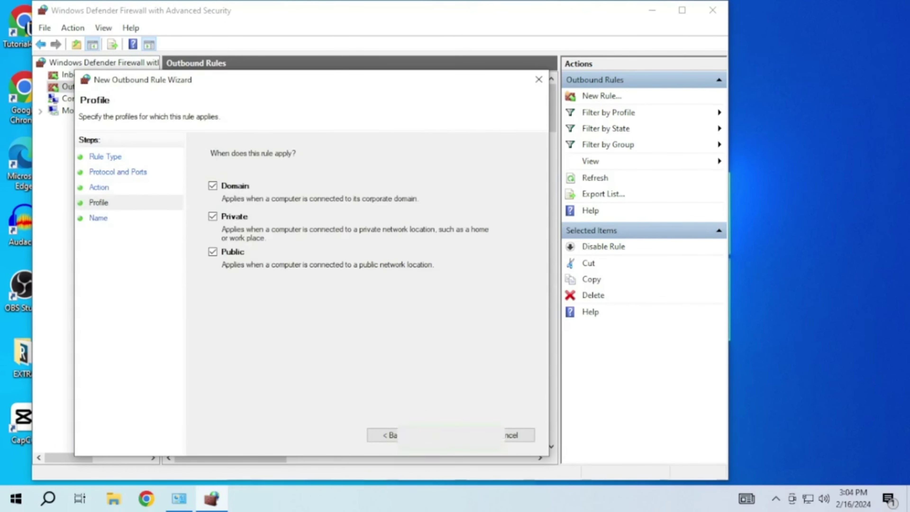
left_click(450, 435)
type("outbound udp")
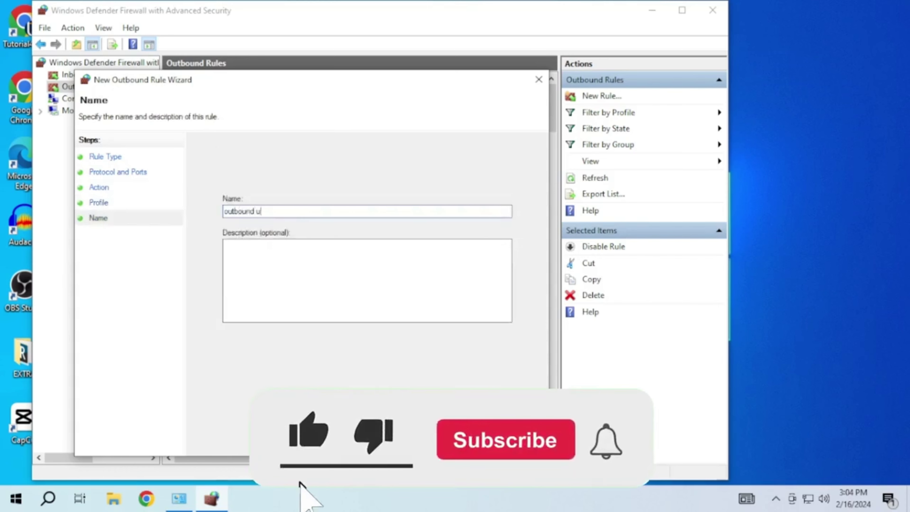
type("mw3 cod")
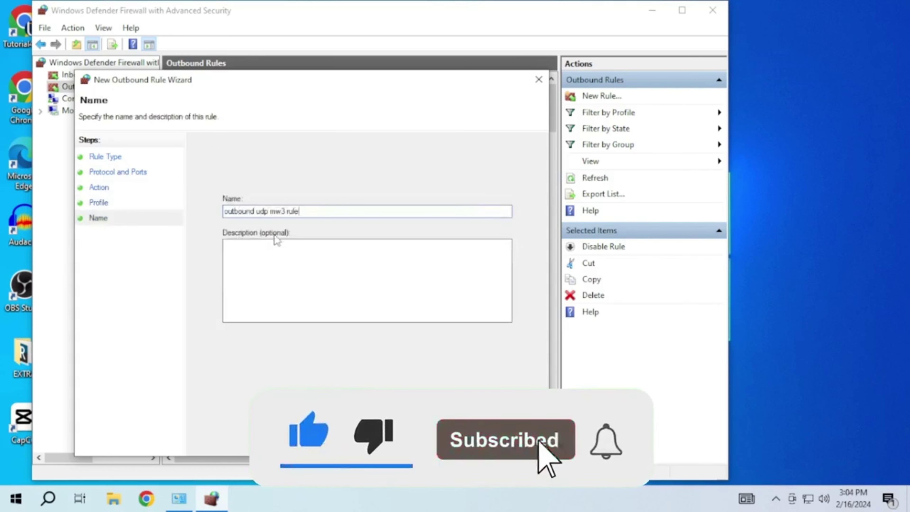
key("BackSpace")
key("BackSpace")
key("BackSpace")
type("port")
key("Return")
left_click(219, 94)
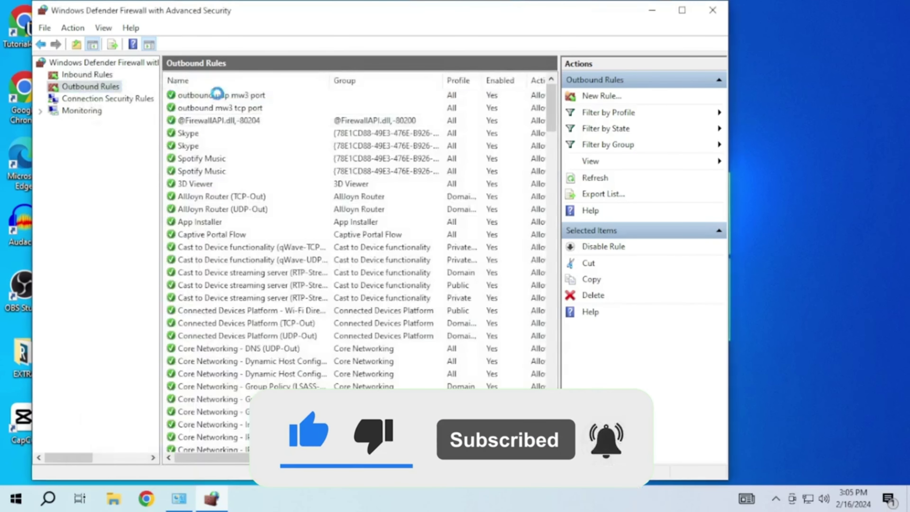
key("alt+Left")
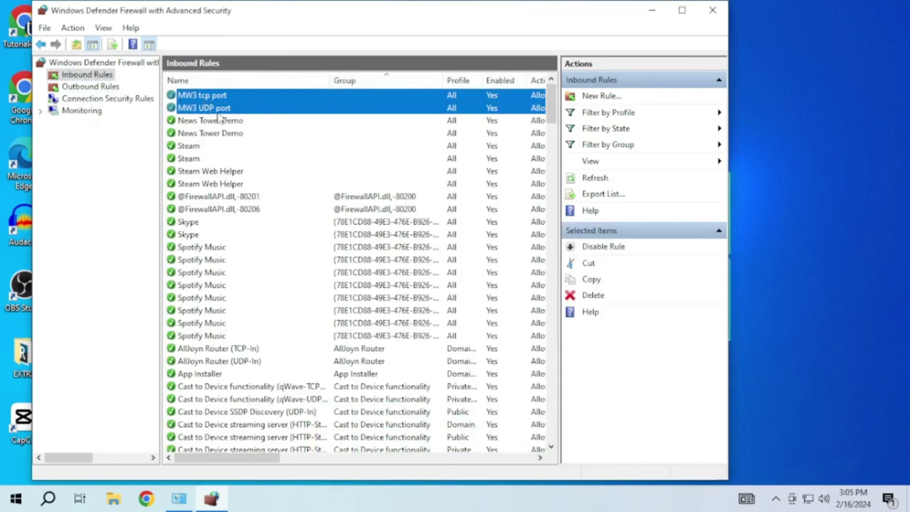